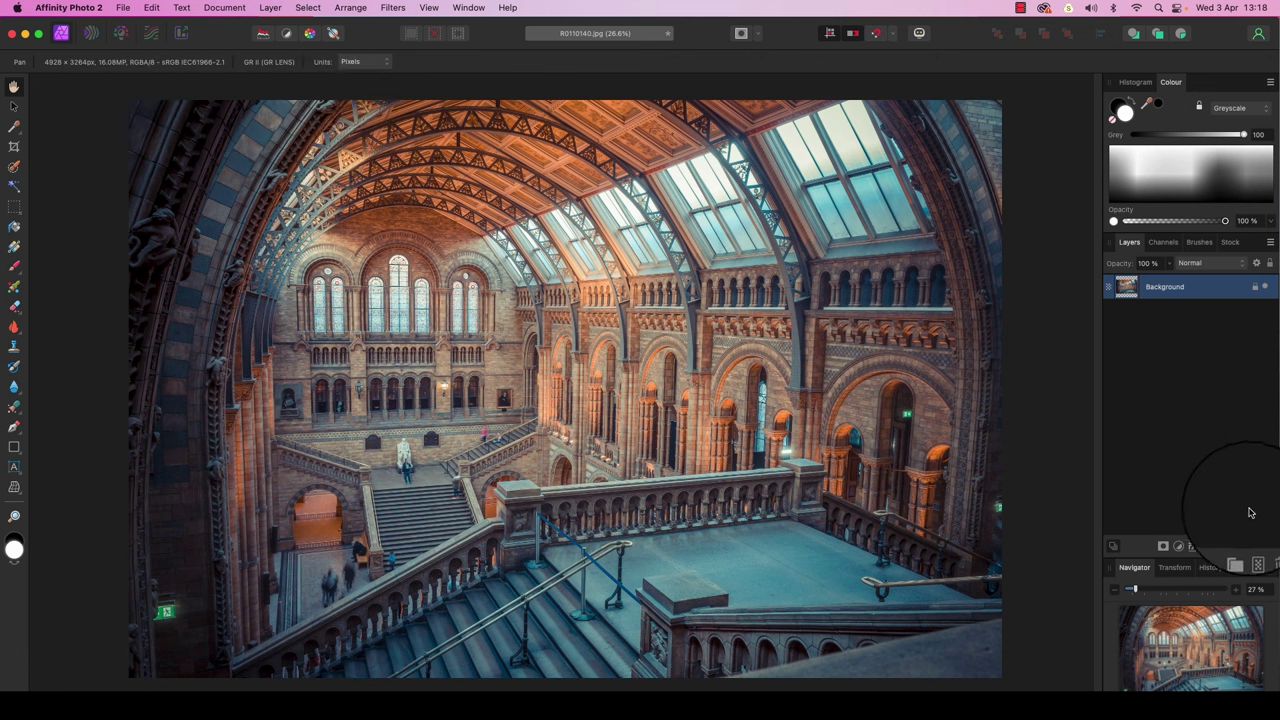
# - Add a Curves adjustment layer above the museum photo's Background layer
pyautogui.click(1181, 546)
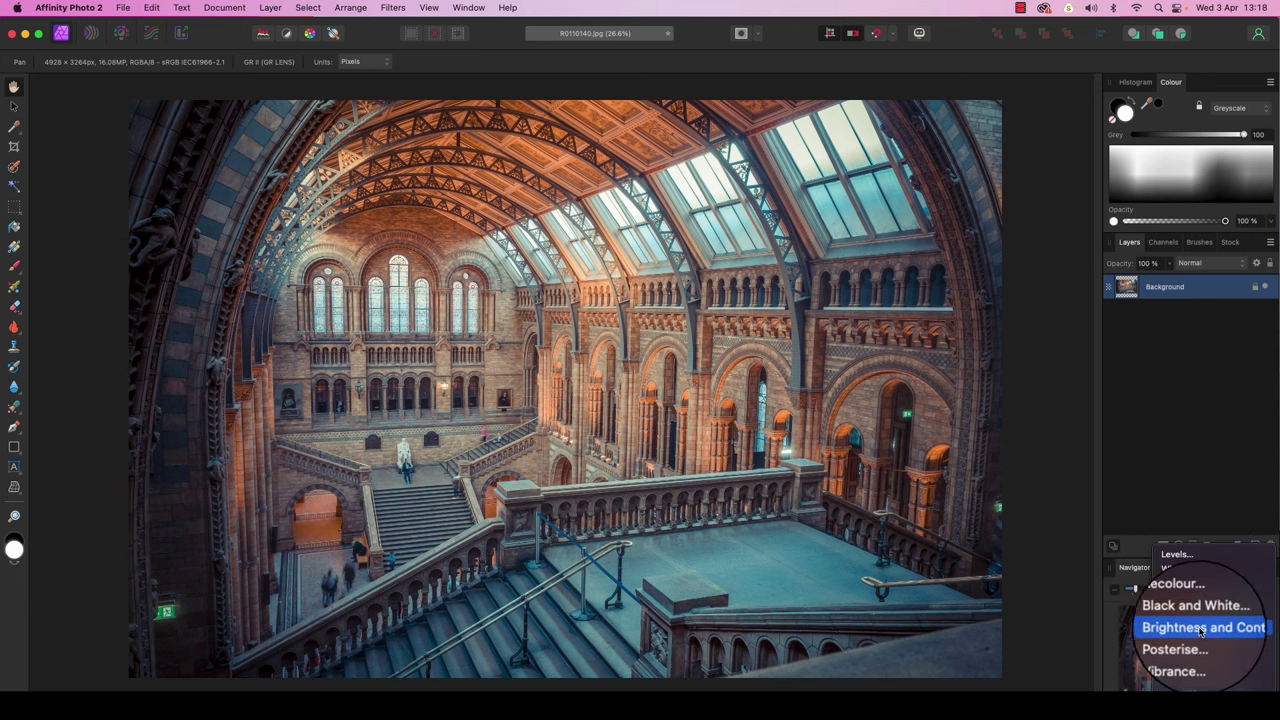
pyautogui.scroll(-5, 1200, 632)
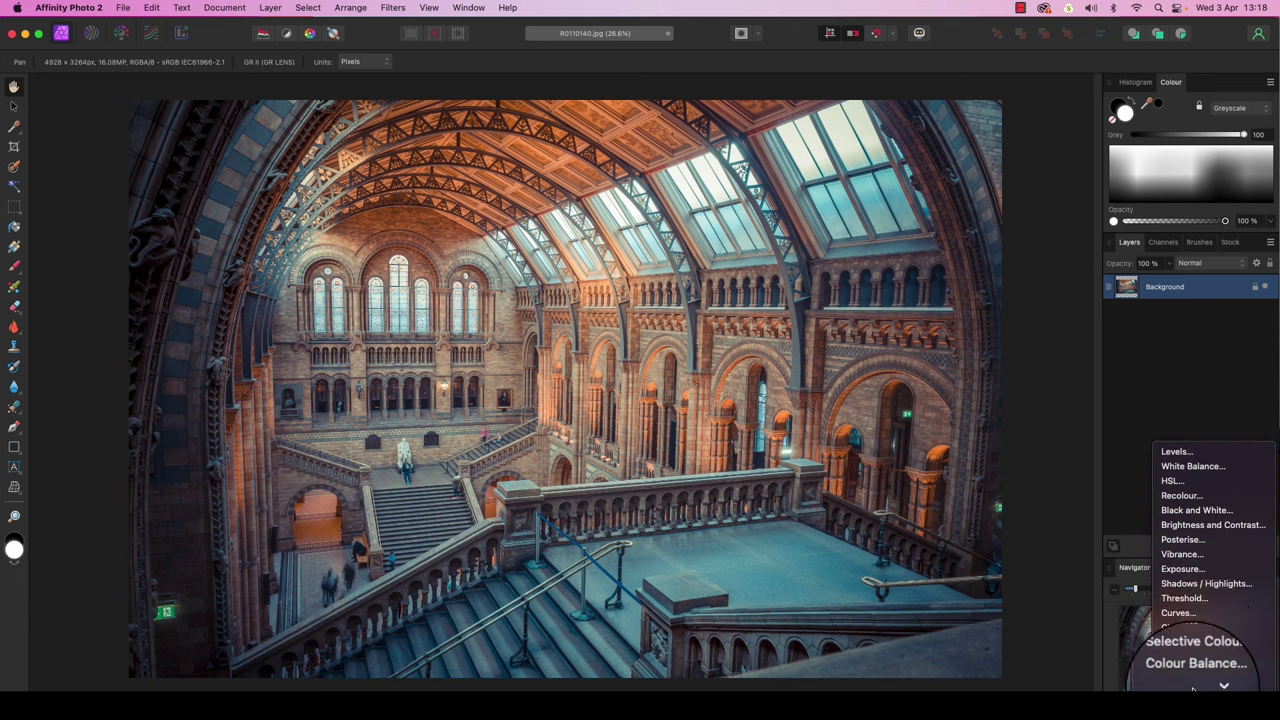
pyautogui.click(1172, 614)
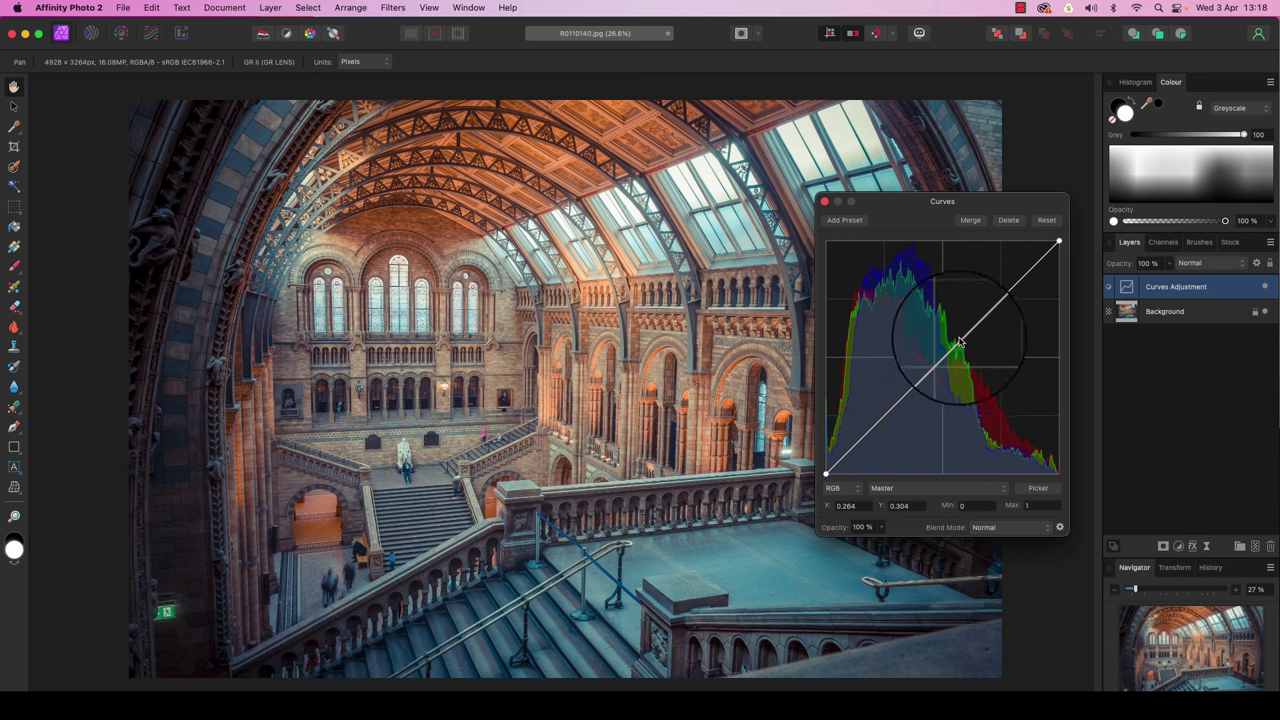
# - Bend the Red channel curve into an S-shape, raising highlights and lowering shadows
pyautogui.click(954, 488)
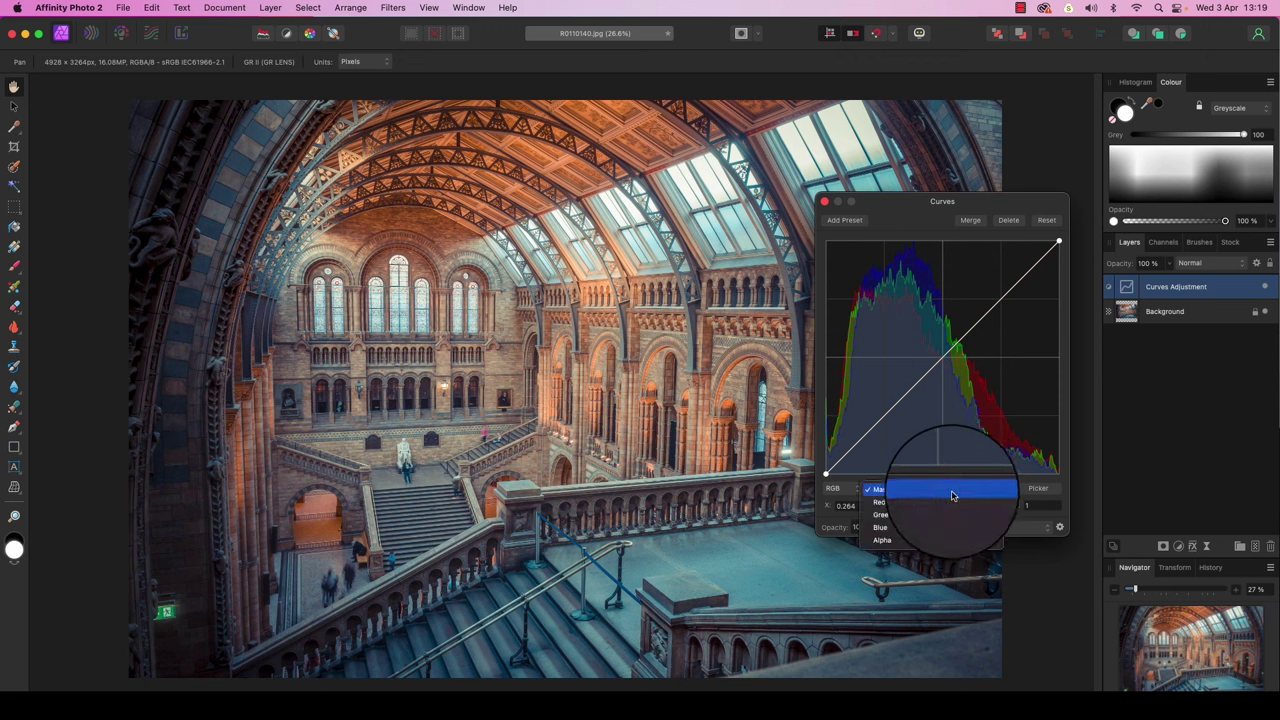
pyautogui.click(885, 503)
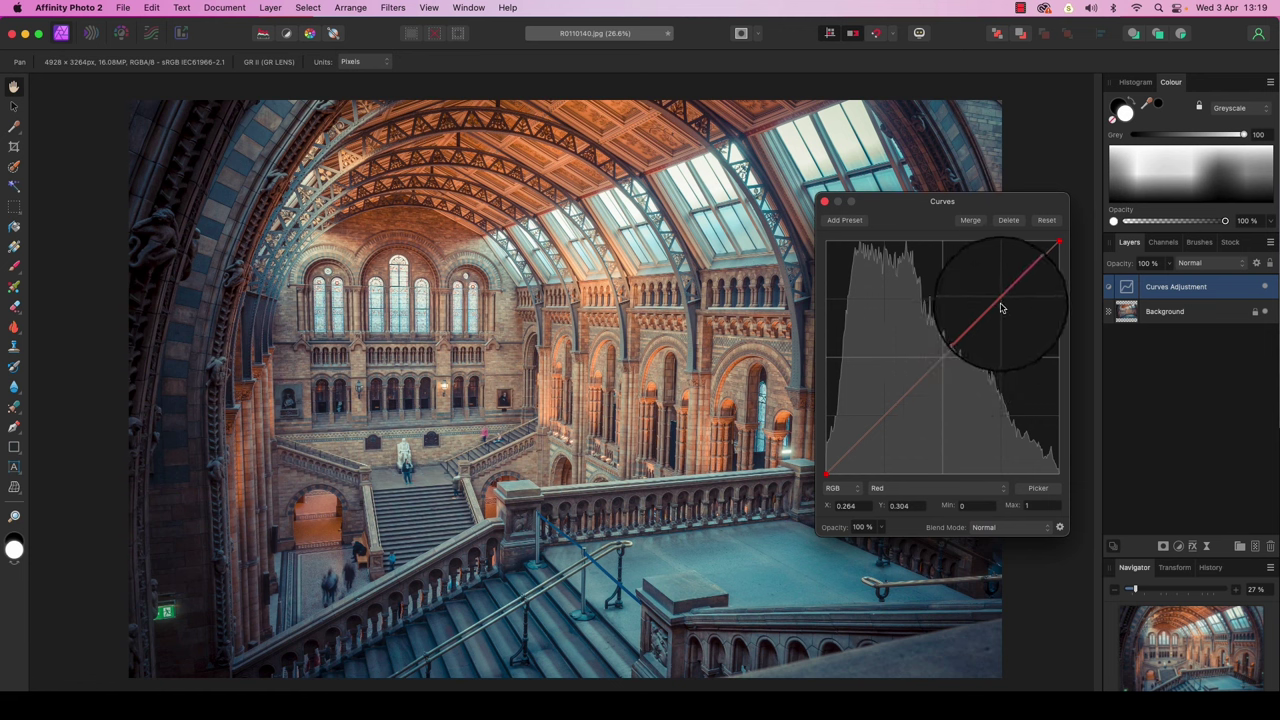
pyautogui.moveTo(1001, 308); pyautogui.dragTo(993, 292)
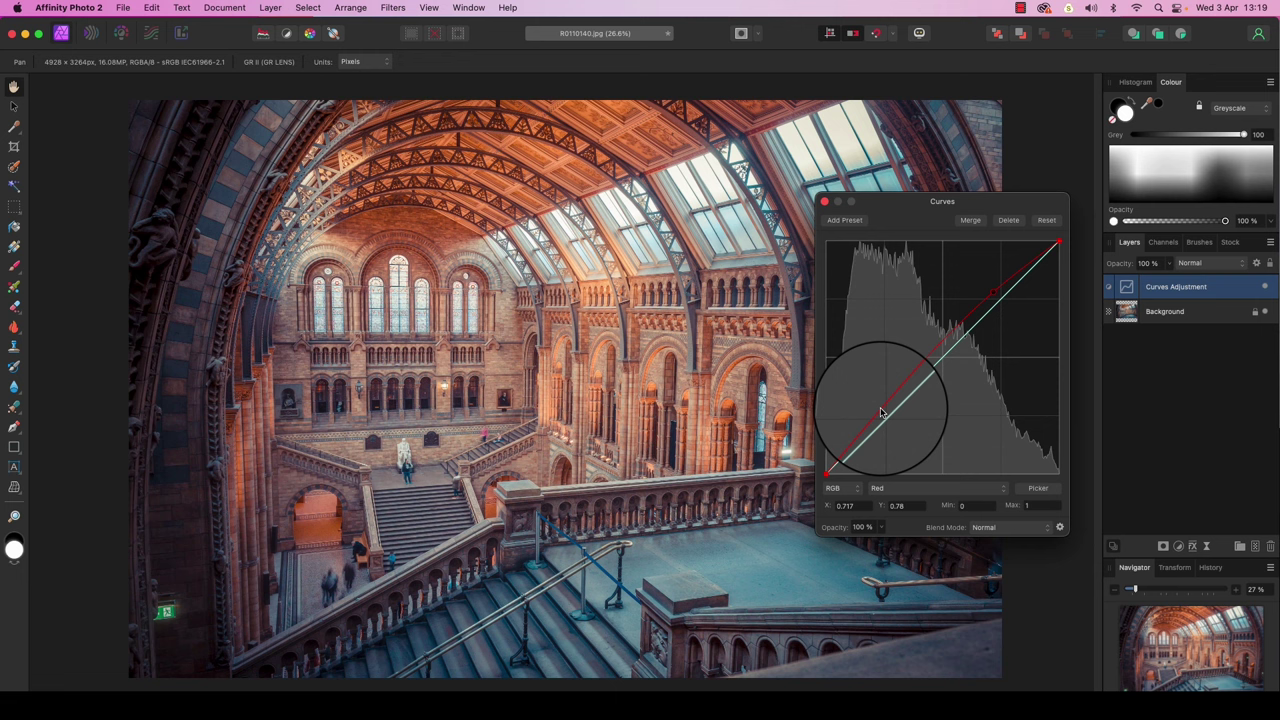
pyautogui.moveTo(881, 413); pyautogui.dragTo(891, 429)
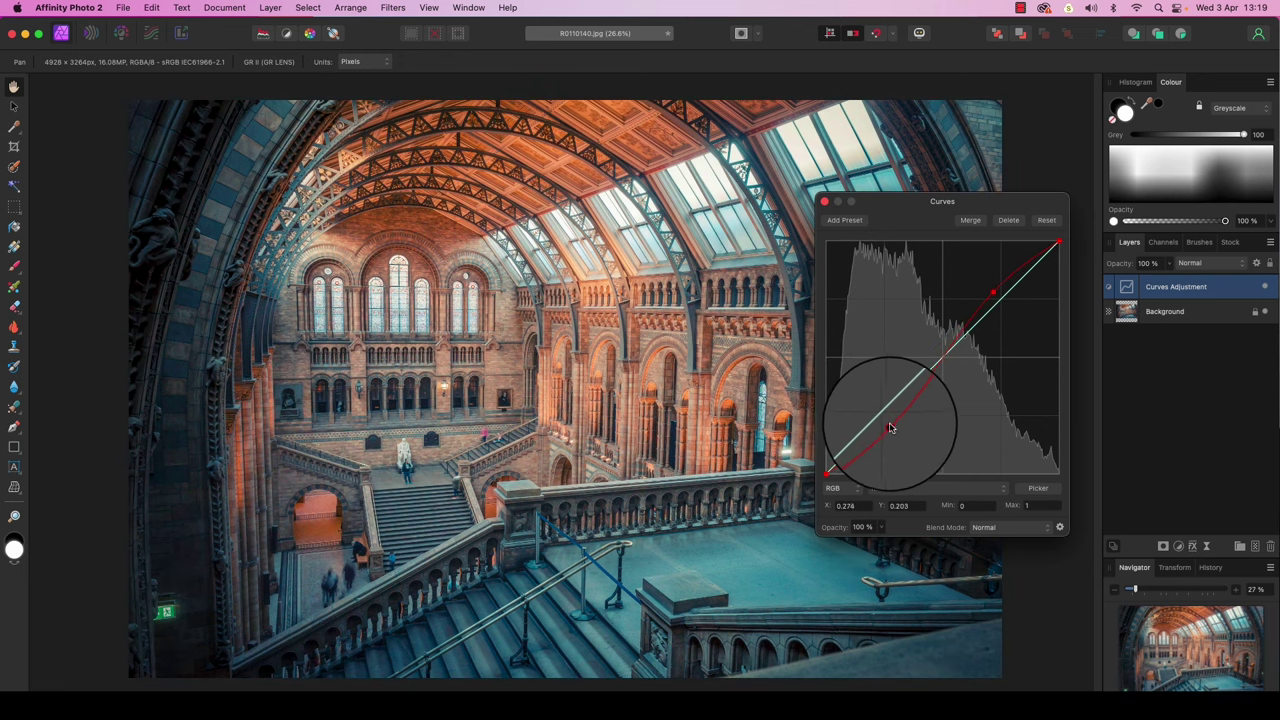
# - Give the Green channel curve a matching S-shape with raised highlights and deeper shadows
pyautogui.click(880, 488)
pyautogui.click(895, 503)
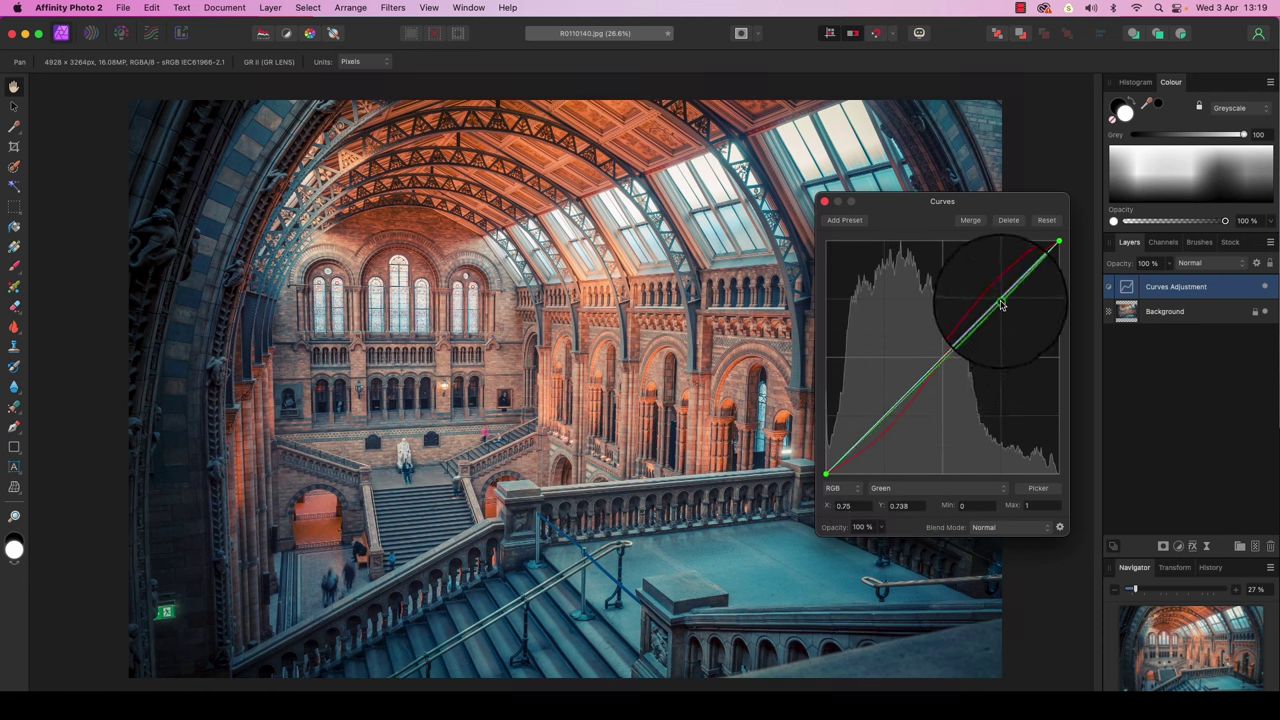
pyautogui.moveTo(1001, 304); pyautogui.dragTo(1004, 277)
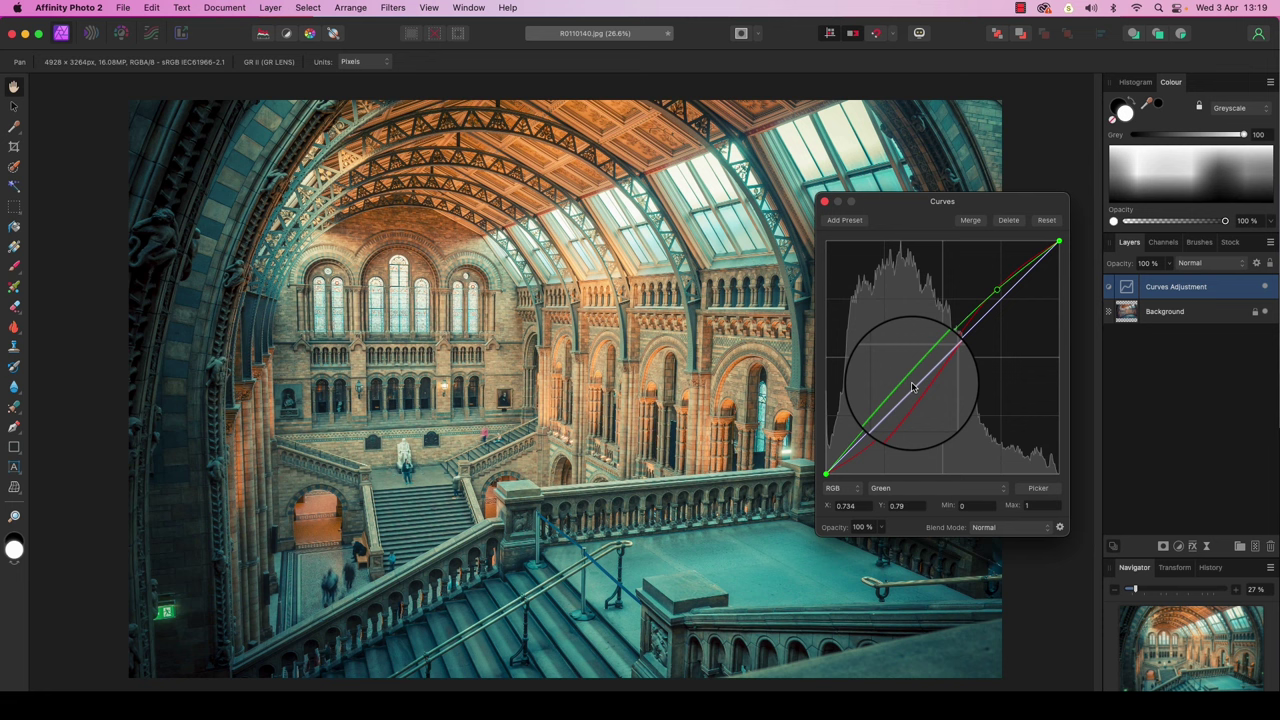
pyautogui.moveTo(880, 410); pyautogui.dragTo(892, 426)
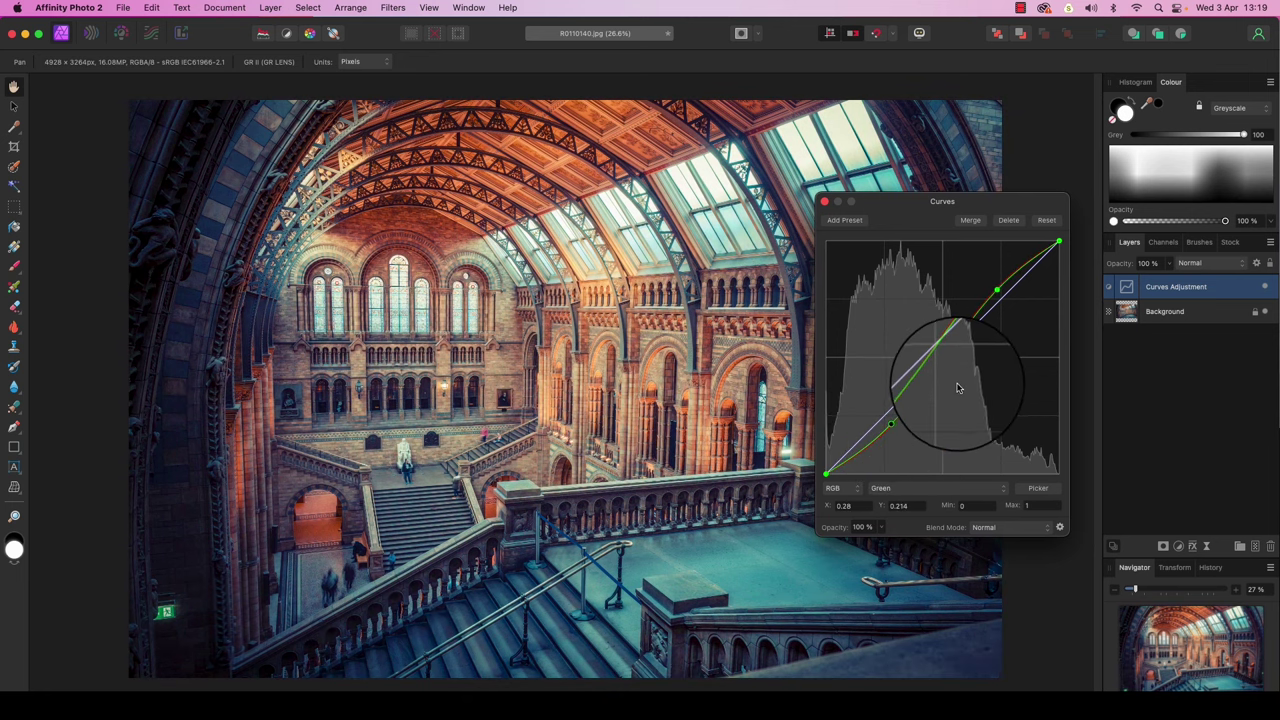
# - Pull the Blue channel curve's highlight and shadow points slightly below the diagonal
pyautogui.click(955, 488)
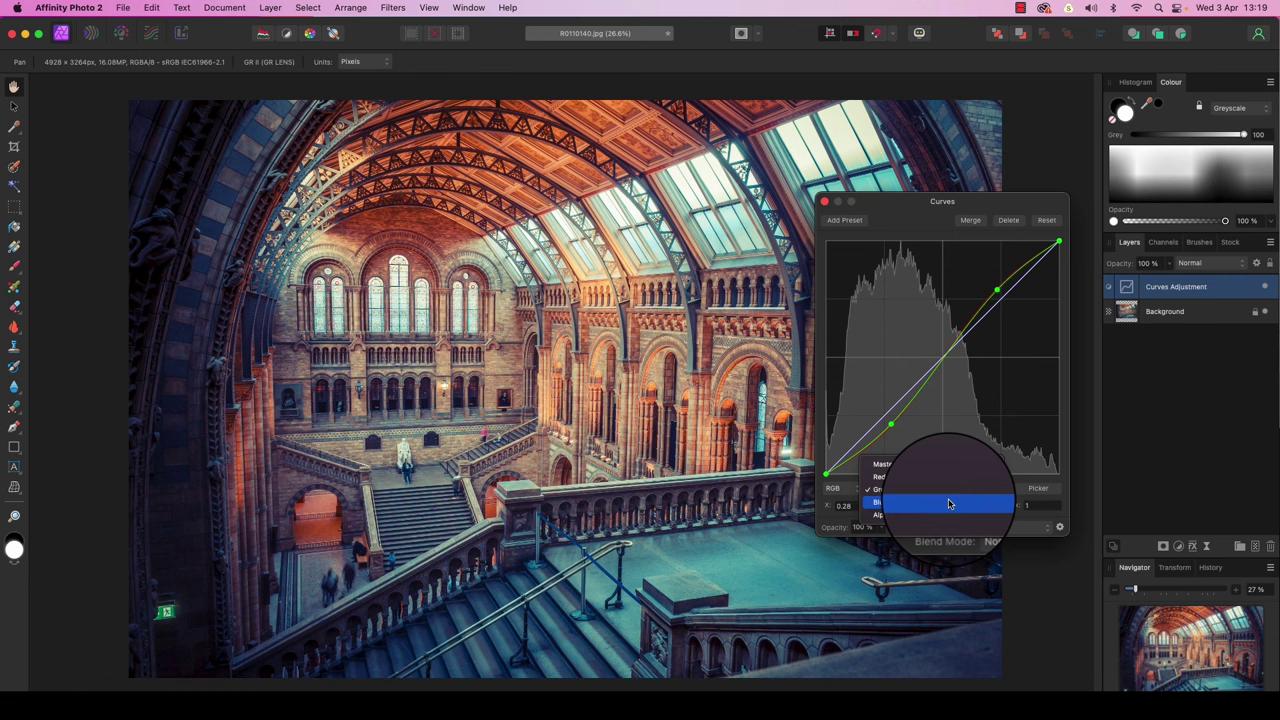
pyautogui.click(949, 500)
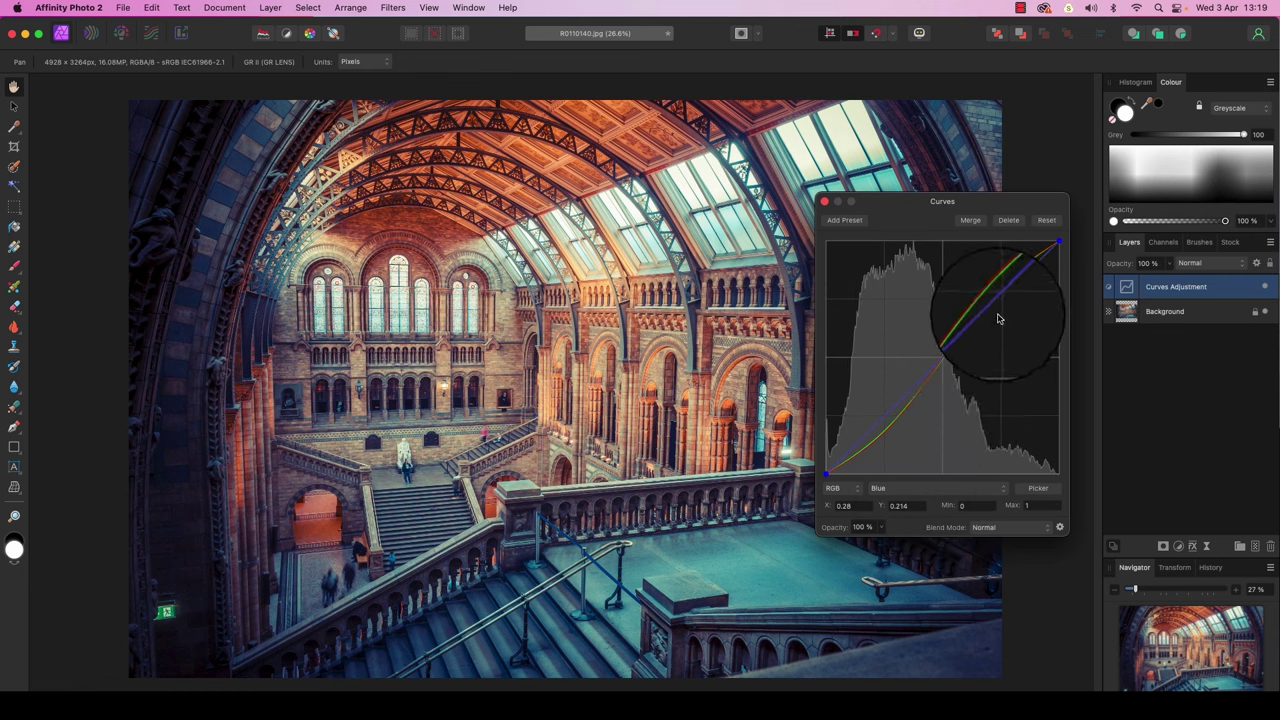
pyautogui.moveTo(1000, 320); pyautogui.dragTo(1005, 310)
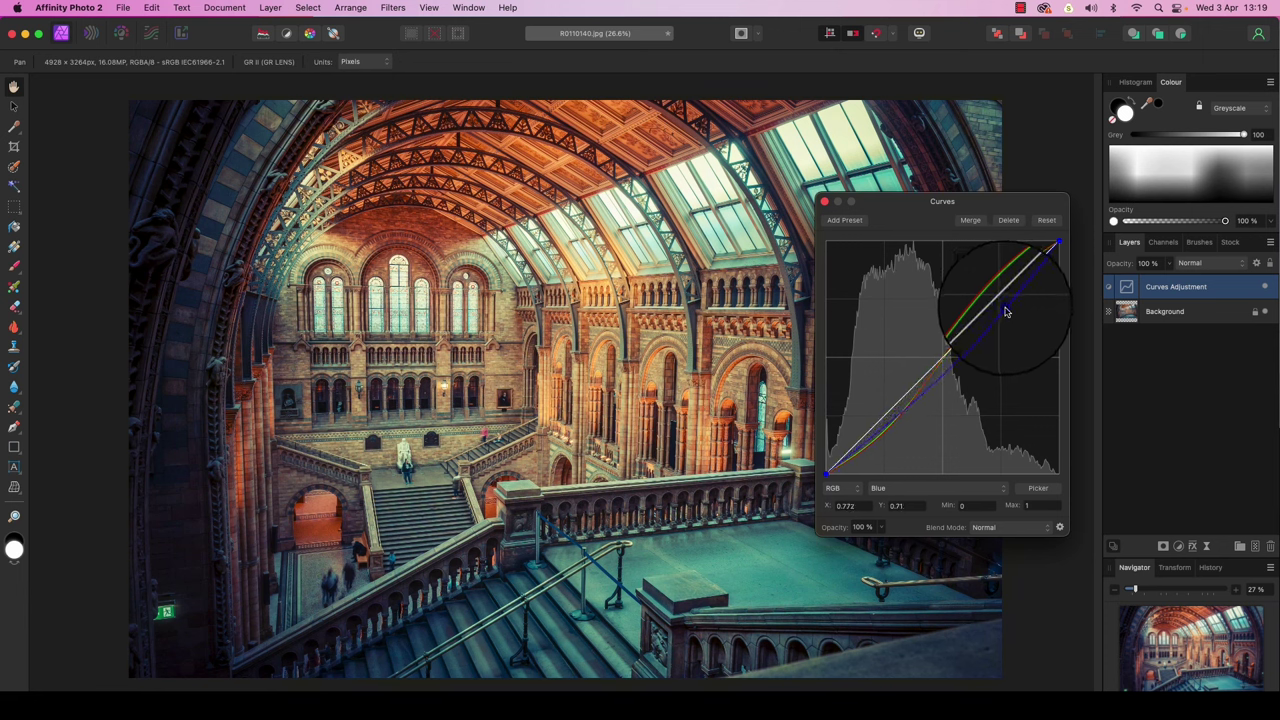
pyautogui.moveTo(884, 422)
pyautogui.mouseDown()
pyautogui.moveTo(887, 435)
pyautogui.moveTo(880, 424)
pyautogui.mouseUp()
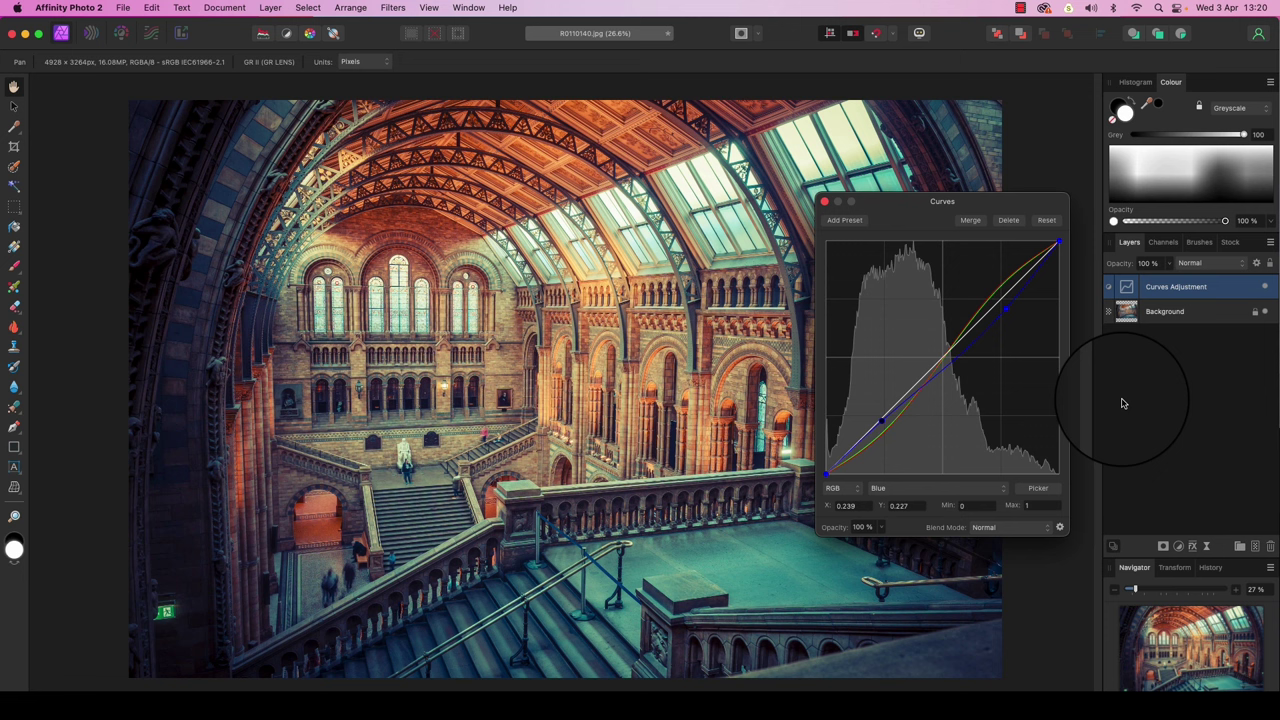
# - Add a Brightness and Contrast layer set to 2% brightness and 32% contrast
pyautogui.click(1180, 547)
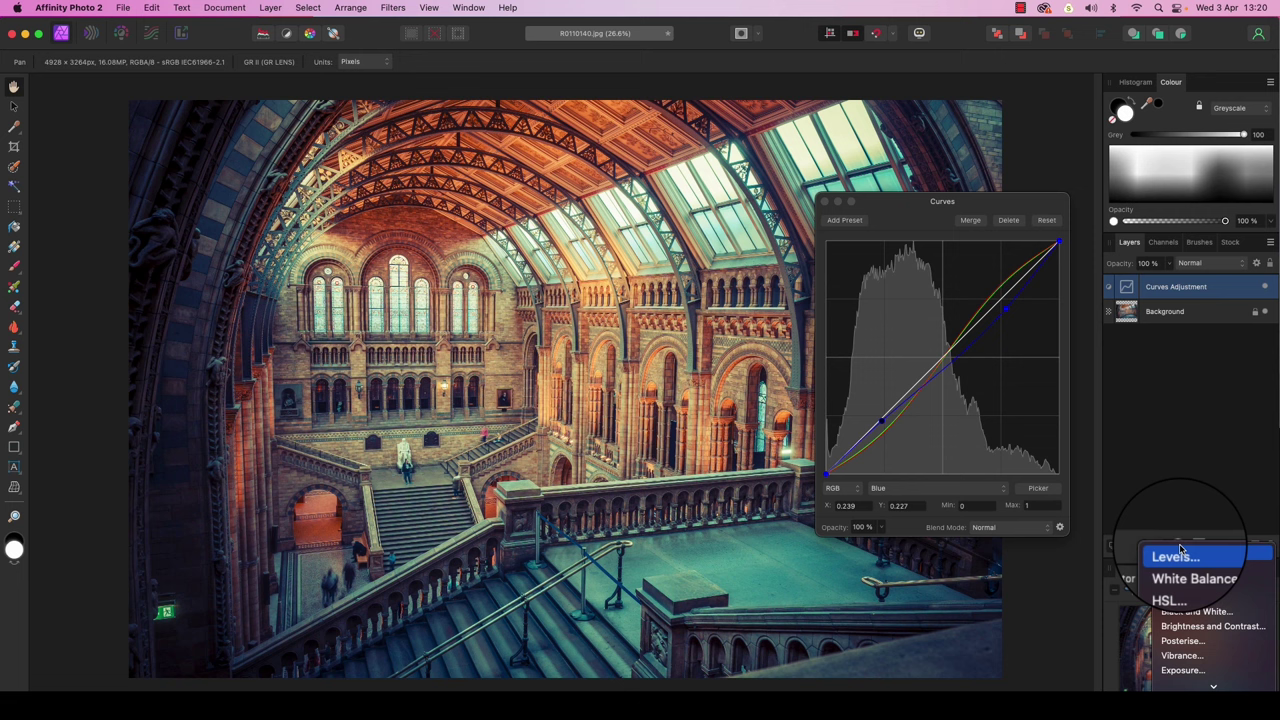
pyautogui.click(1199, 627)
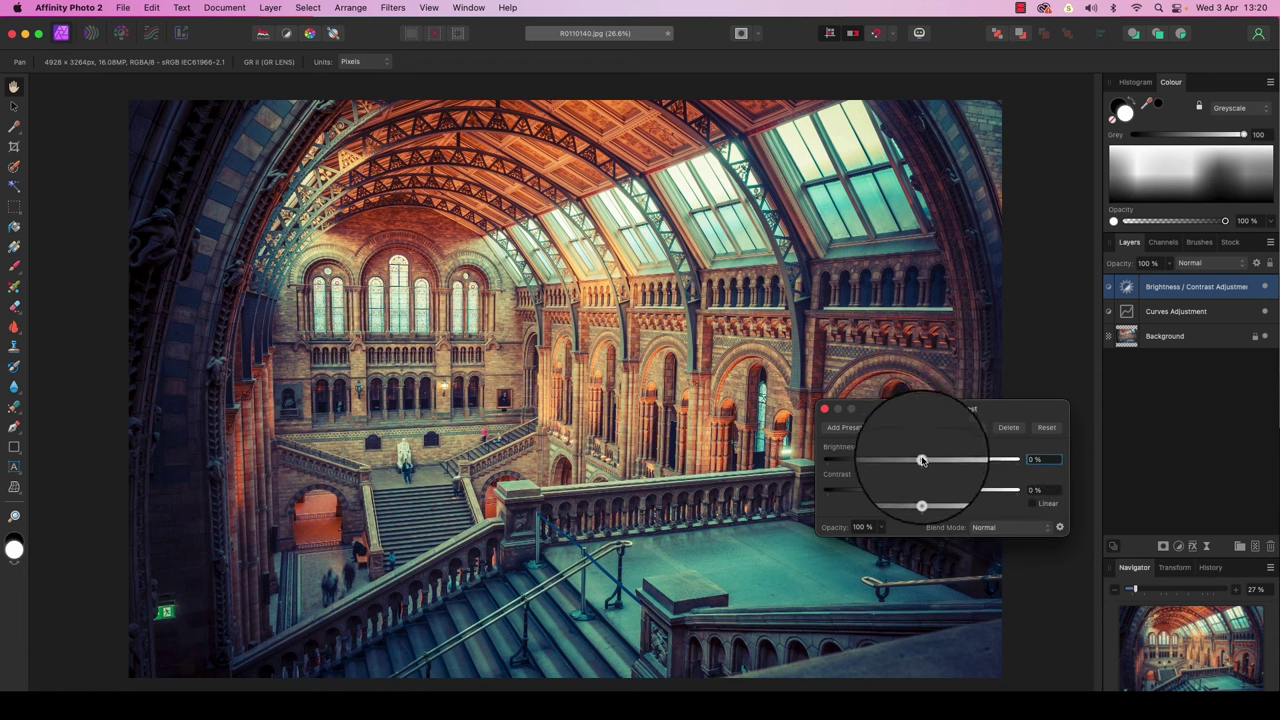
pyautogui.moveTo(922, 460); pyautogui.dragTo(952, 490)
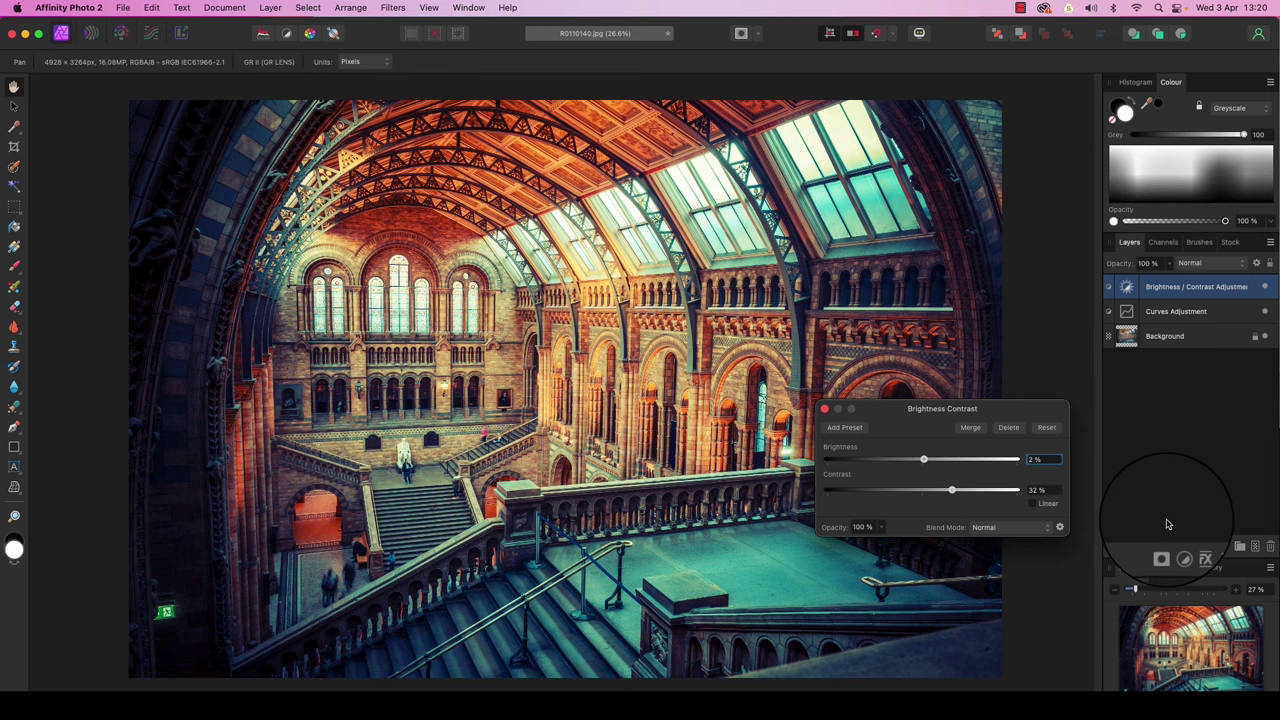
# - Add an HSL Shift layer with Luminosity Shift dragged down to -100%
pyautogui.click(1179, 547)
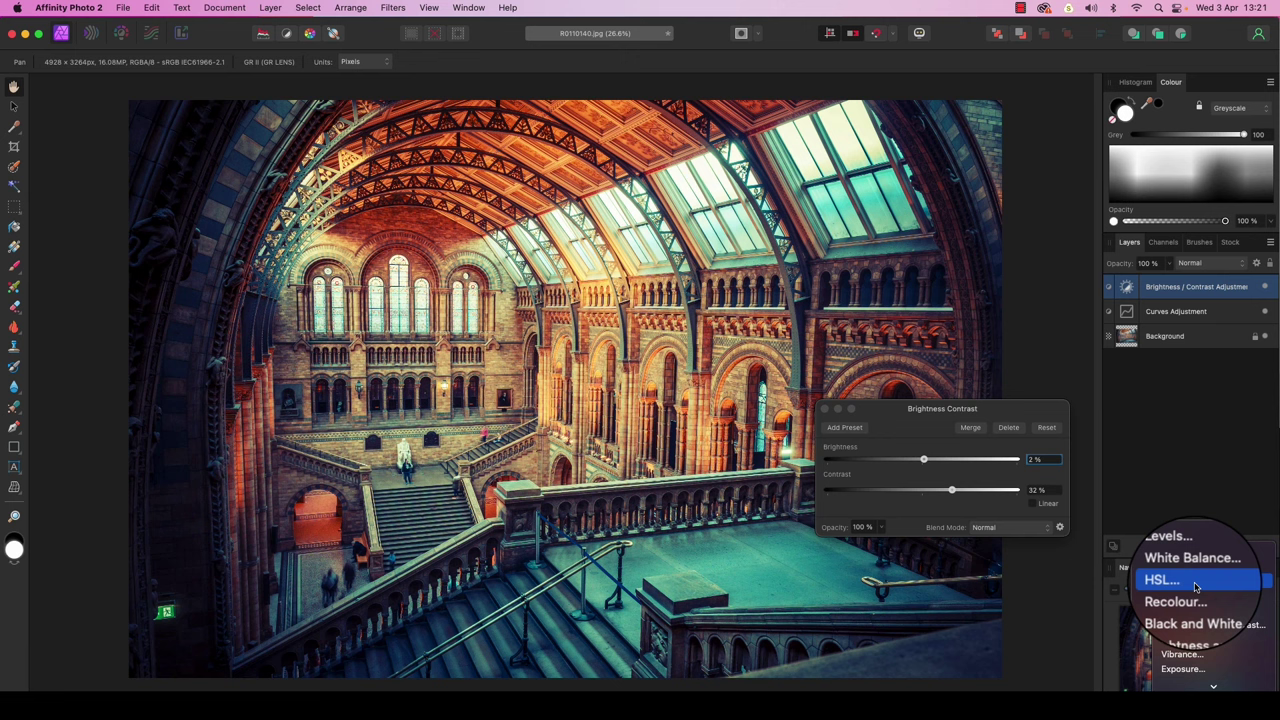
pyautogui.click(1138, 548)
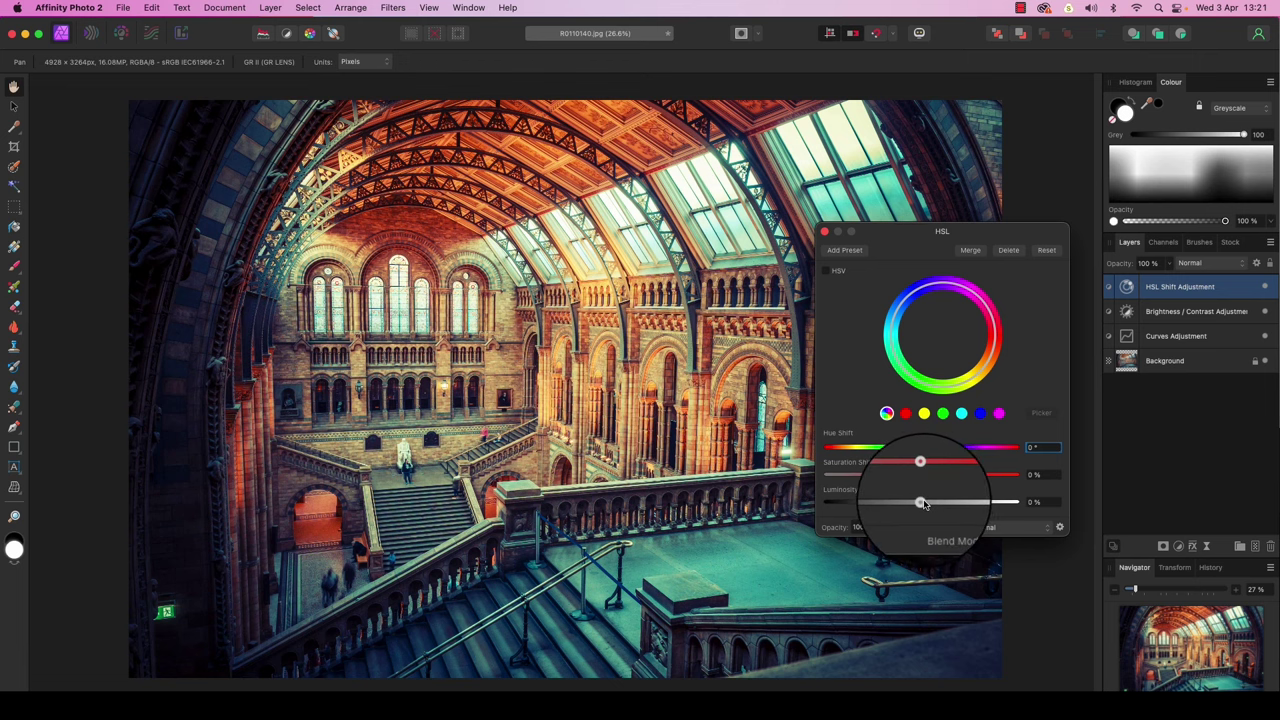
pyautogui.moveTo(921, 503); pyautogui.dragTo(828, 502)
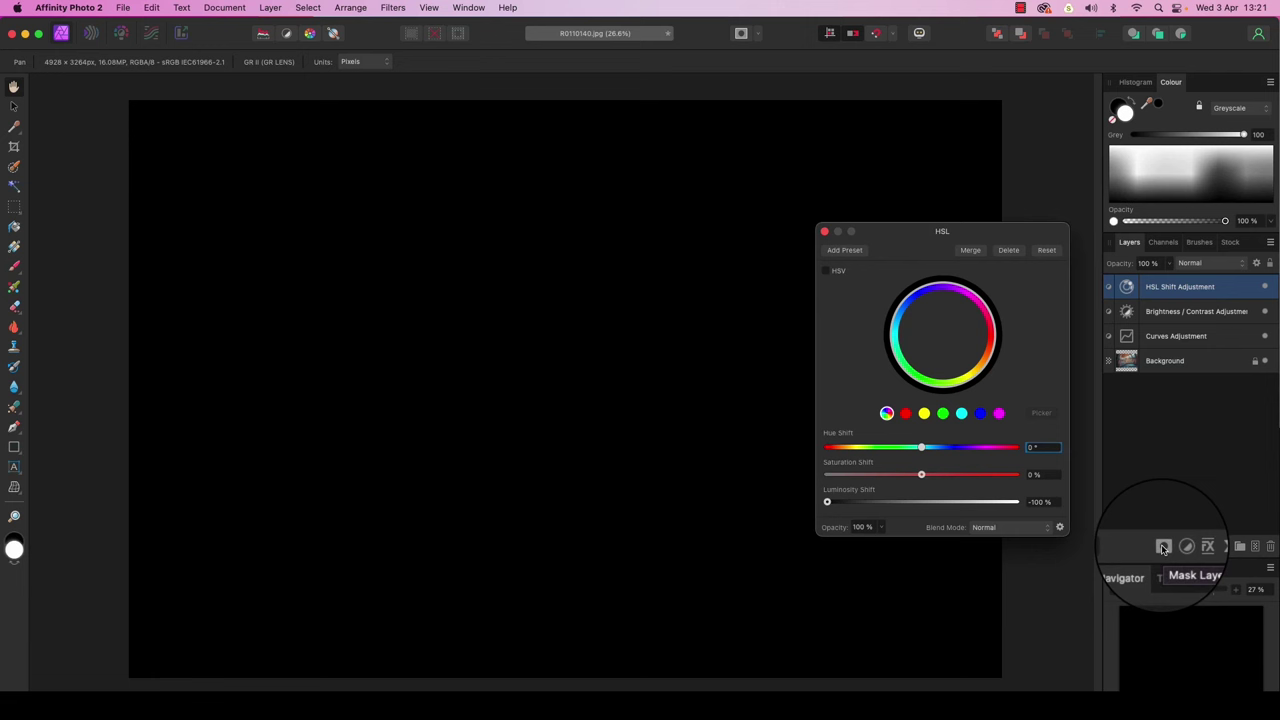
# - Mask the HSL layer and paint black over the left and centre of the hall, leaving darkened edges
pyautogui.click(1163, 547)
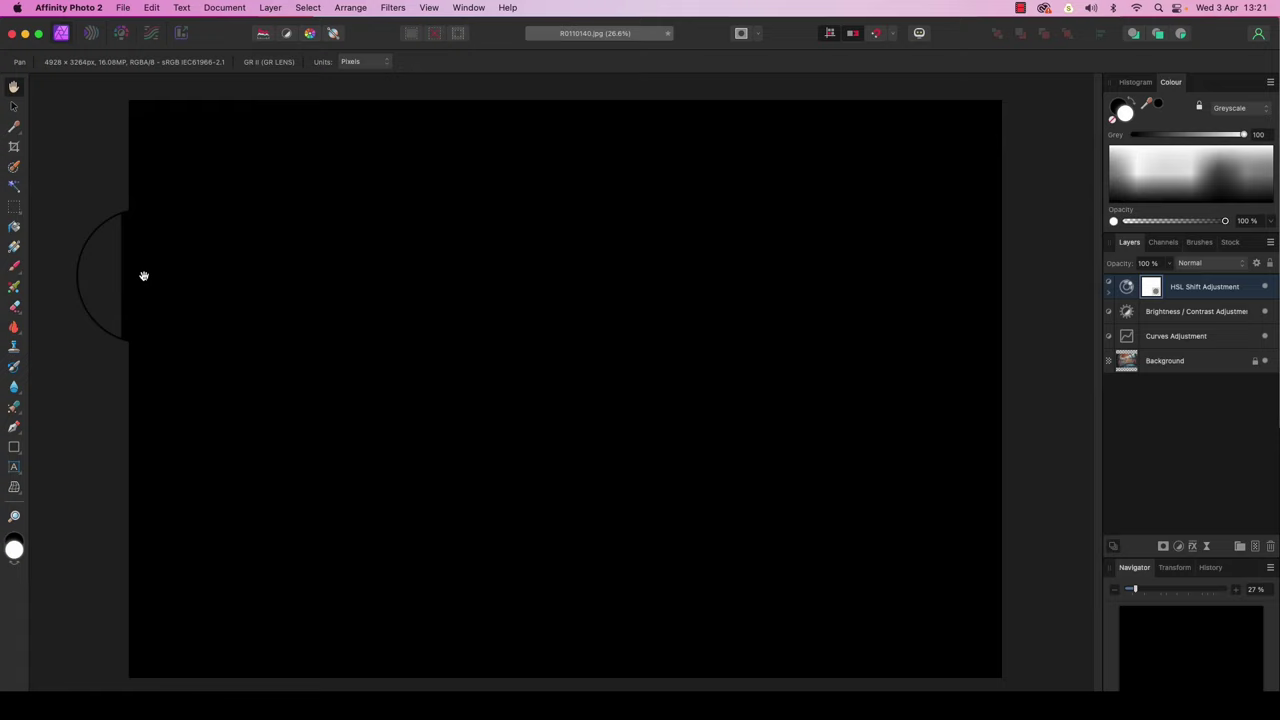
pyautogui.click(15, 268)
pyautogui.press('x')
pyautogui.moveTo(160, 270)
pyautogui.mouseDown()
pyautogui.moveTo(310, 320)
pyautogui.moveTo(460, 335)
pyautogui.moveTo(520, 375)
pyautogui.moveTo(565, 384)
pyautogui.mouseUp()
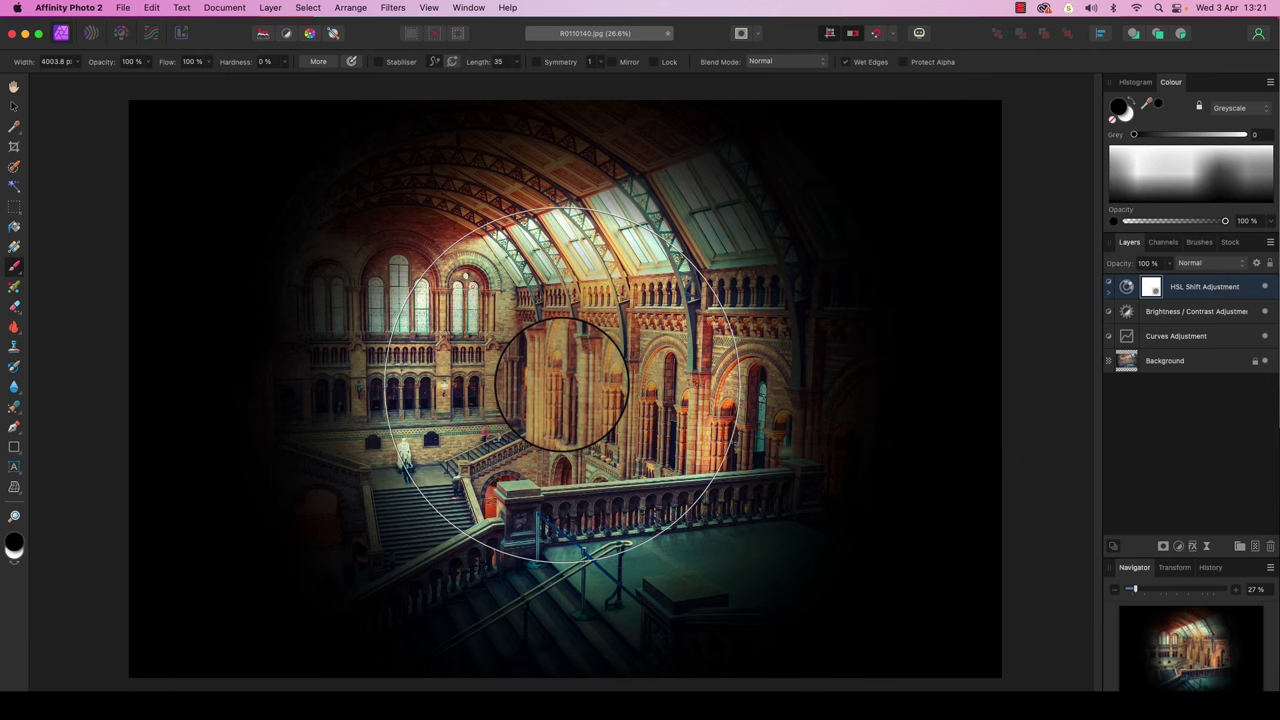
pyautogui.moveTo(560, 380)
pyautogui.mouseDown()
pyautogui.moveTo(512, 368)
pyautogui.moveTo(564, 435)
pyautogui.moveTo(599, 379)
pyautogui.moveTo(494, 372)
pyautogui.moveTo(533, 447)
pyautogui.moveTo(587, 382)
pyautogui.moveTo(451, 386)
pyautogui.moveTo(543, 444)
pyautogui.moveTo(570, 378)
pyautogui.moveTo(483, 405)
pyautogui.moveTo(581, 413)
pyautogui.moveTo(496, 371)
pyautogui.moveTo(406, 422)
pyautogui.moveTo(505, 380)
pyautogui.moveTo(469, 316)
pyautogui.moveTo(369, 355)
pyautogui.moveTo(447, 349)
pyautogui.moveTo(373, 322)
pyautogui.moveTo(362, 384)
pyautogui.moveTo(426, 344)
pyautogui.moveTo(342, 331)
pyautogui.moveTo(409, 356)
pyautogui.moveTo(387, 348)
pyautogui.moveTo(382, 443)
pyautogui.moveTo(453, 422)
pyautogui.moveTo(359, 441)
pyautogui.moveTo(441, 486)
pyautogui.moveTo(444, 455)
pyautogui.moveTo(543, 479)
pyautogui.moveTo(560, 459)
pyautogui.moveTo(633, 502)
pyautogui.moveTo(664, 474)
pyautogui.moveTo(630, 500)
pyautogui.moveTo(683, 489)
pyautogui.moveTo(749, 513)
pyautogui.moveTo(802, 453)
pyautogui.moveTo(790, 361)
pyautogui.moveTo(765, 353)
pyautogui.moveTo(763, 396)
pyautogui.moveTo(756, 358)
pyautogui.moveTo(798, 345)
pyautogui.moveTo(727, 357)
pyautogui.mouseUp()
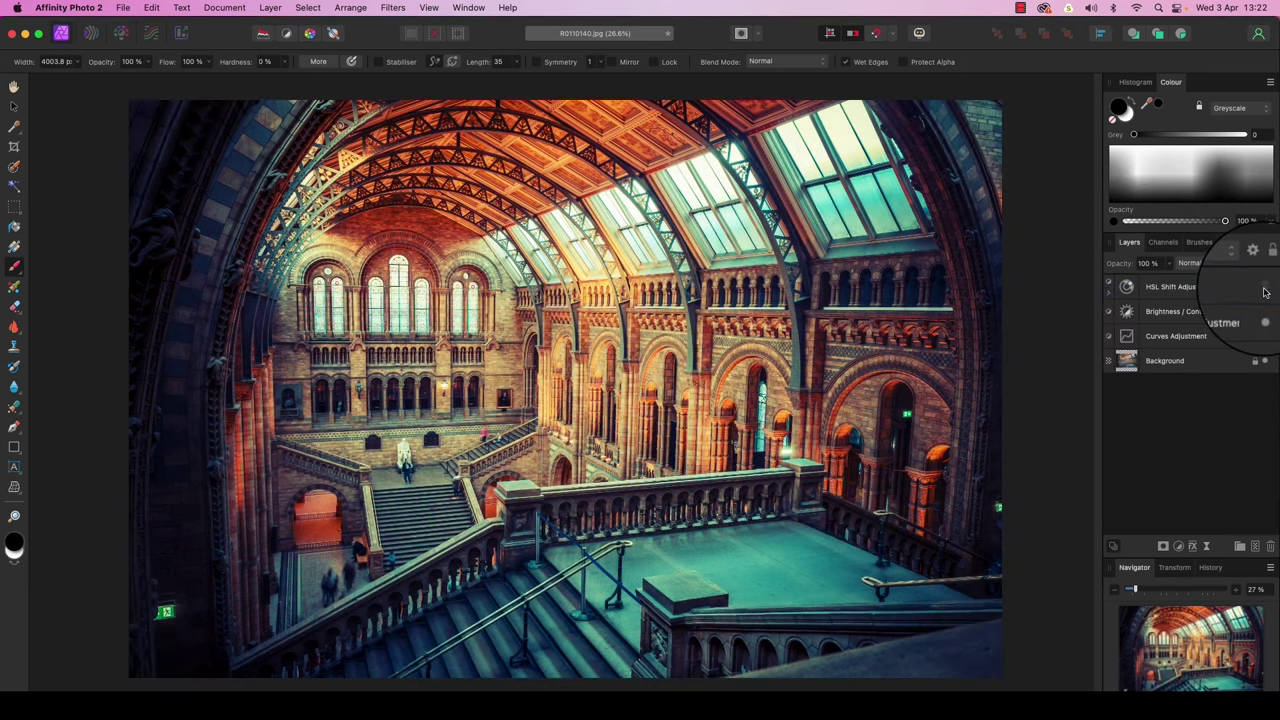
# - Toggle the HSL, Brightness/Contrast and Curves layers off and back on to compare before and after
pyautogui.click(1265, 288)
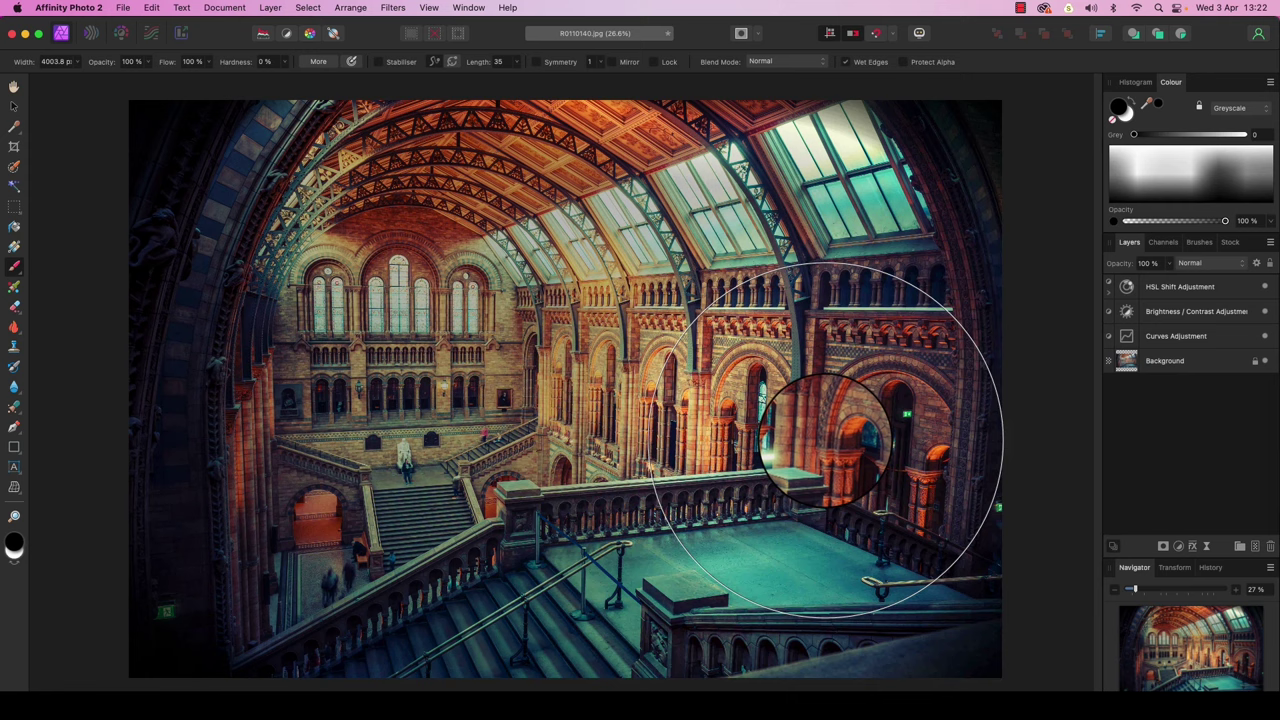
pyautogui.press('x')
pyautogui.press('h')
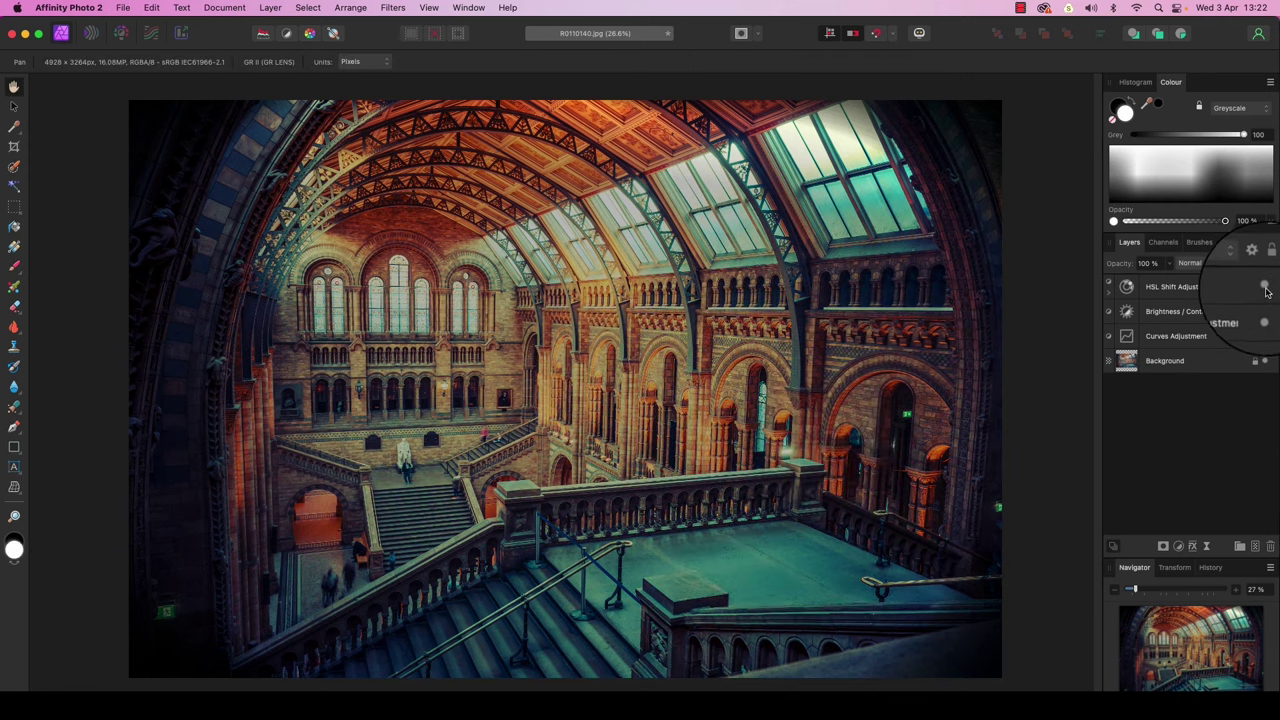
pyautogui.click(1266, 288)
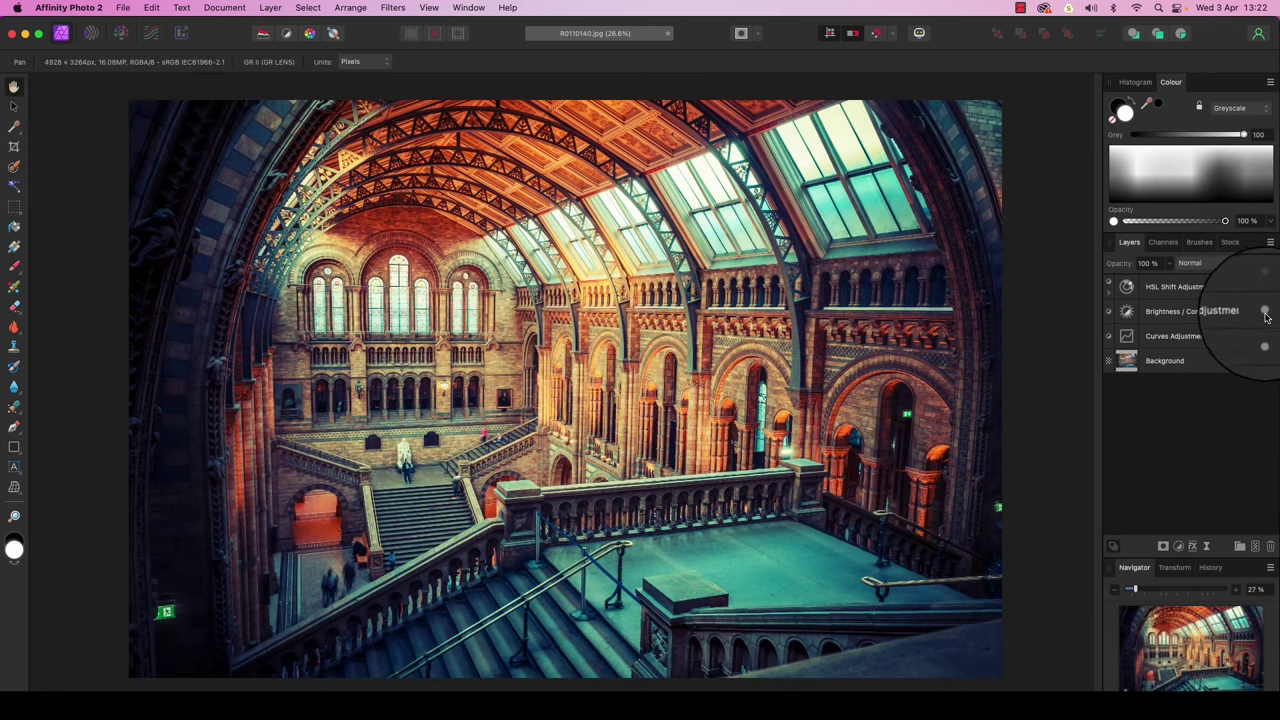
pyautogui.click(1265, 311)
pyautogui.click(1264, 337)
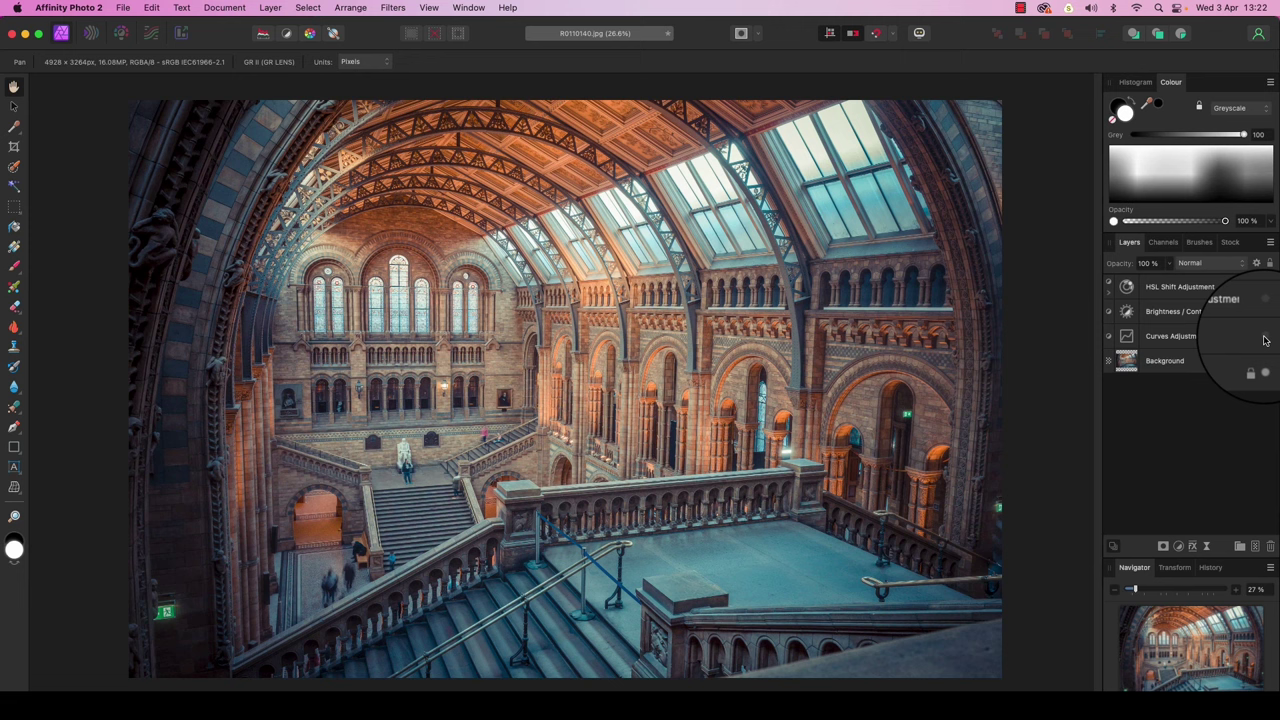
pyautogui.click(1265, 337)
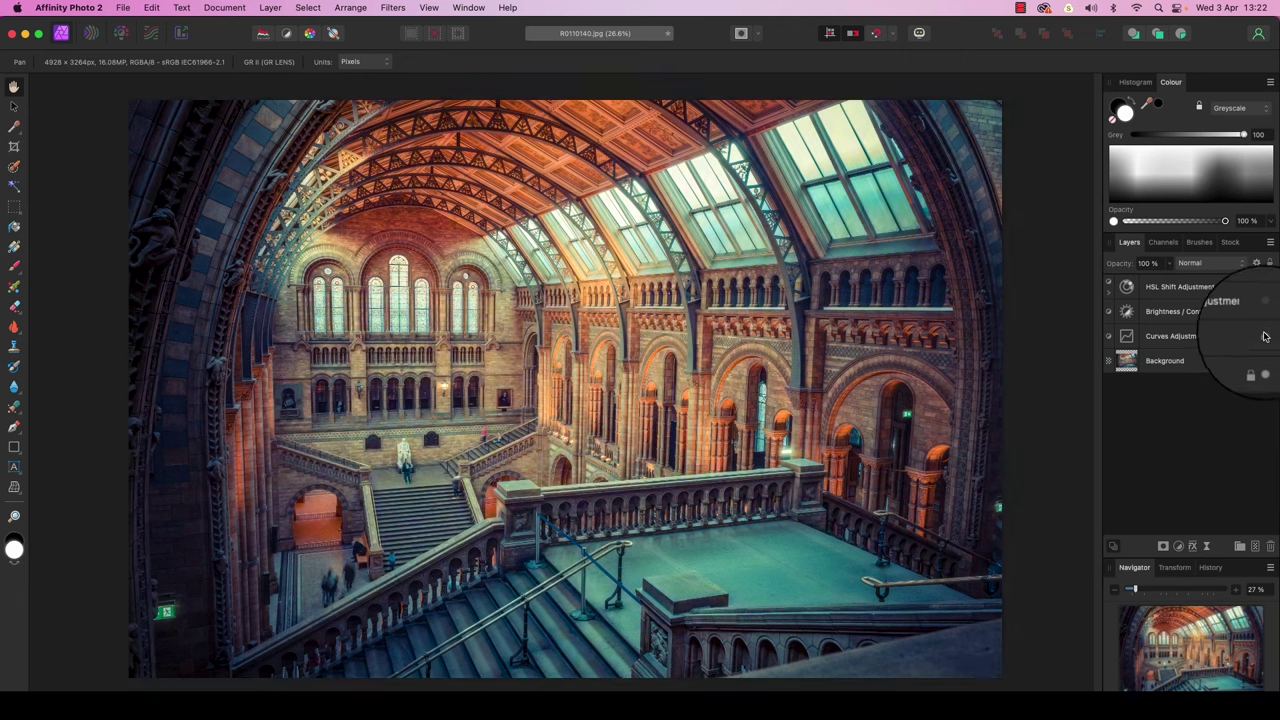
pyautogui.click(1265, 312)
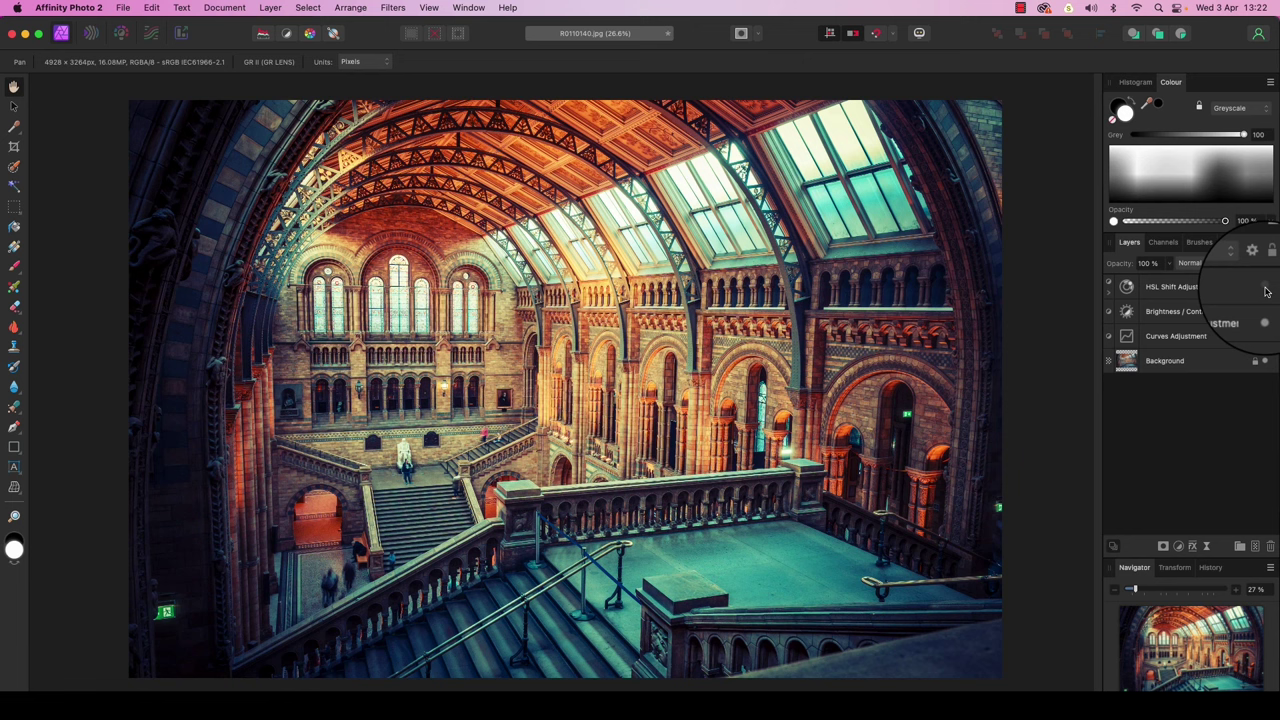
pyautogui.click(1266, 288)
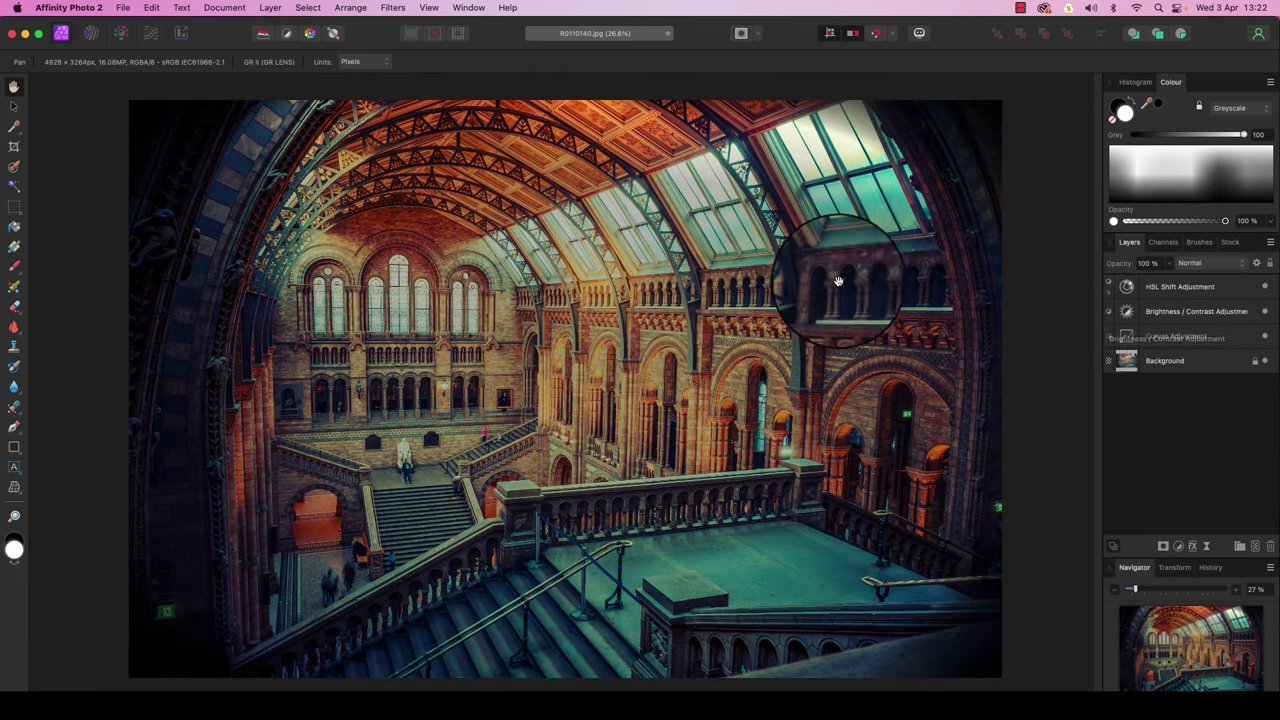
pyautogui.click(124, 8)
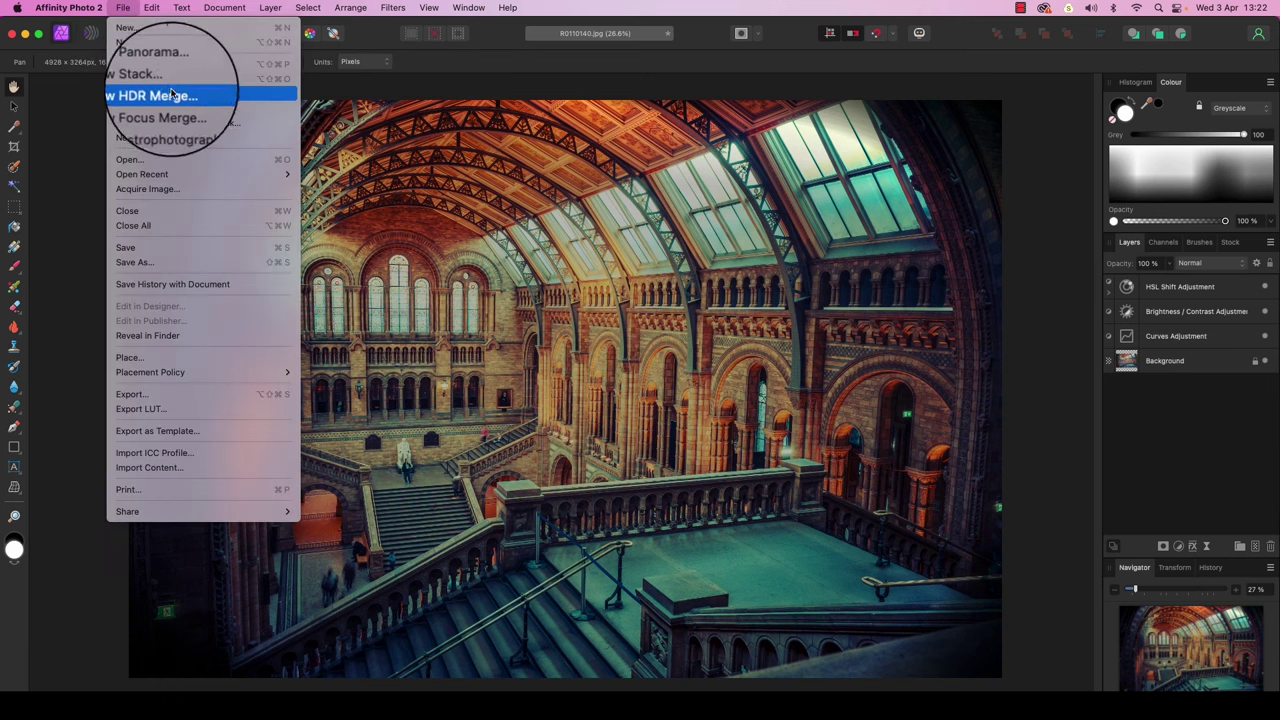
pyautogui.click(124, 397)
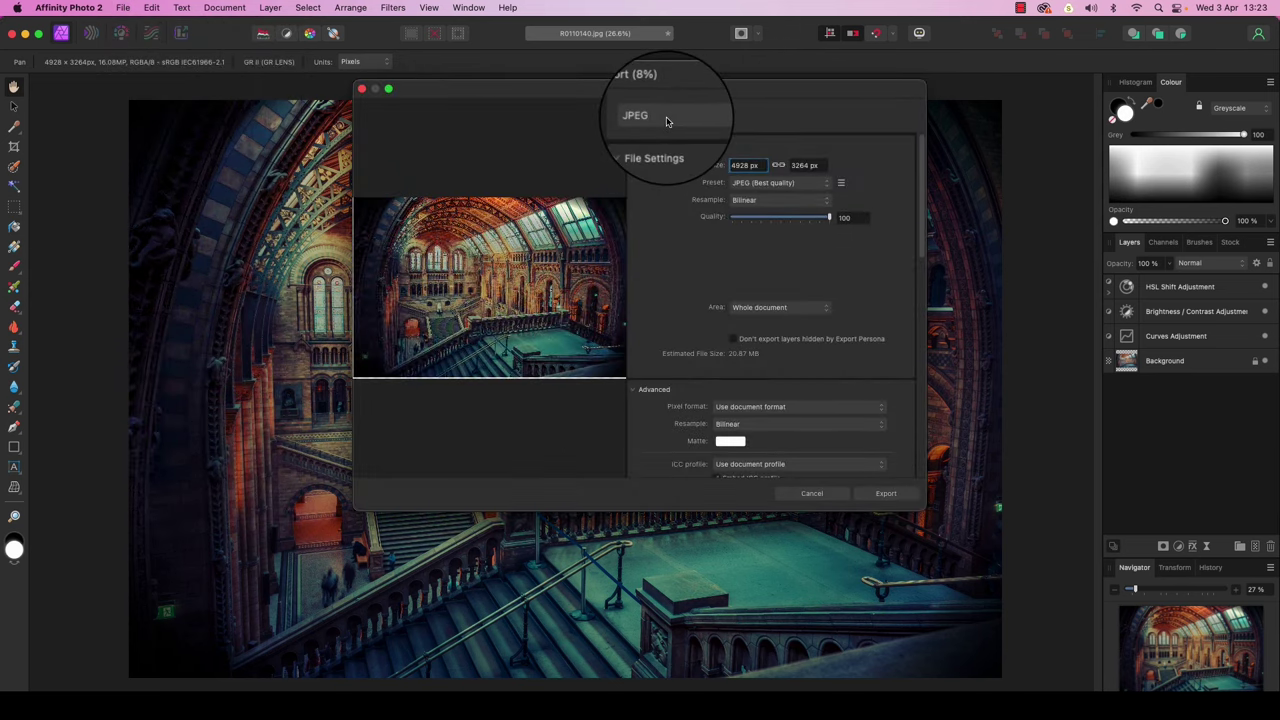
pyautogui.click(667, 117)
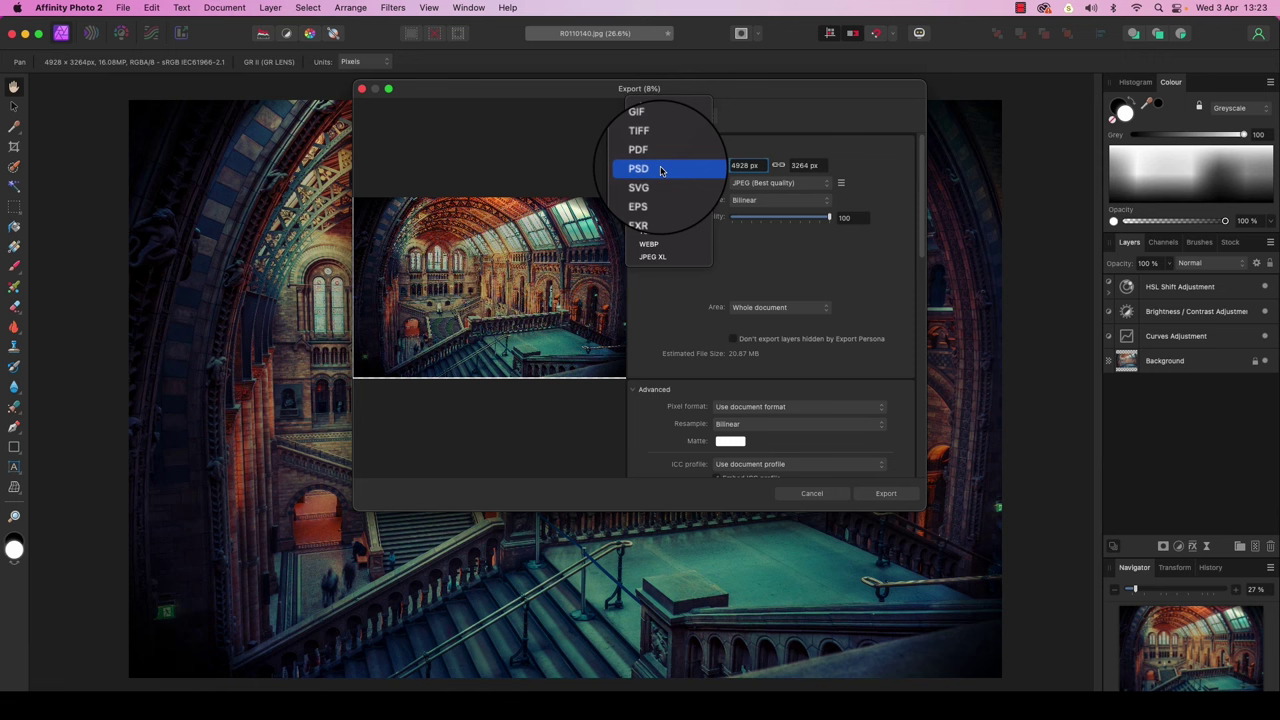
pyautogui.press('Escape')
pyautogui.press('Escape')
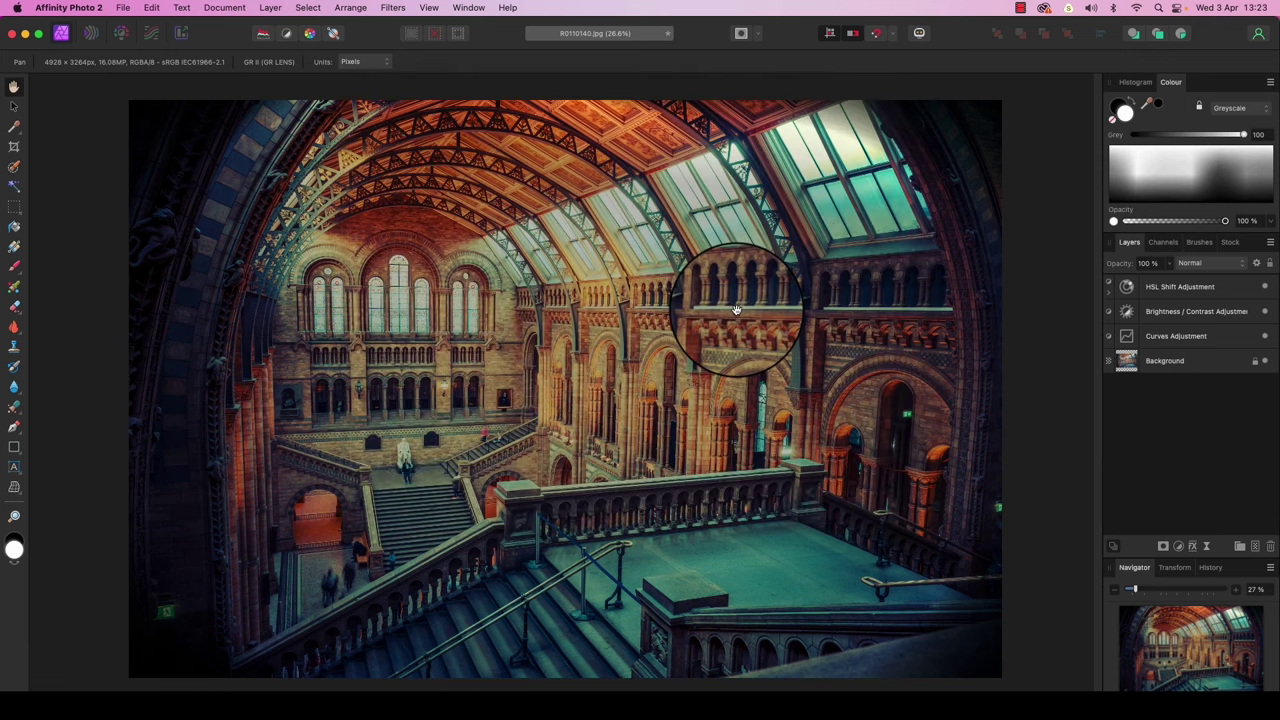